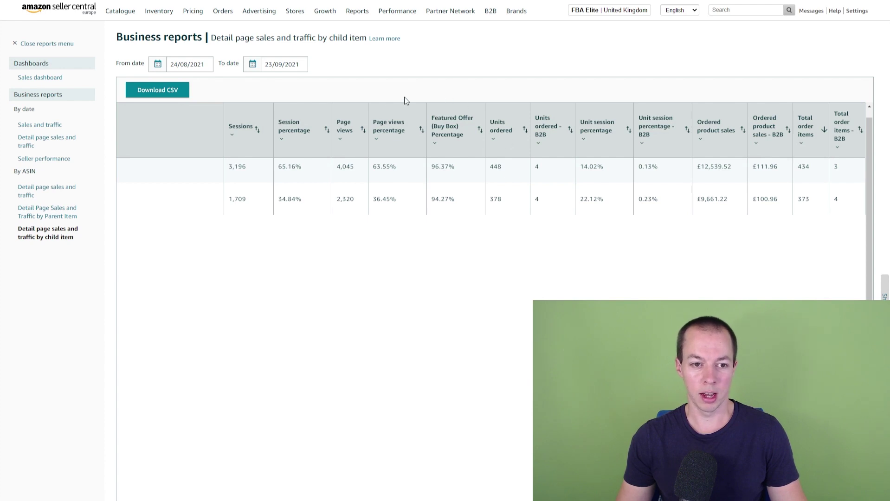
Check the report's From and To dates, then bring the Excel profit calculator into view
{"action": "left_click", "coordinate": [177, 66]}
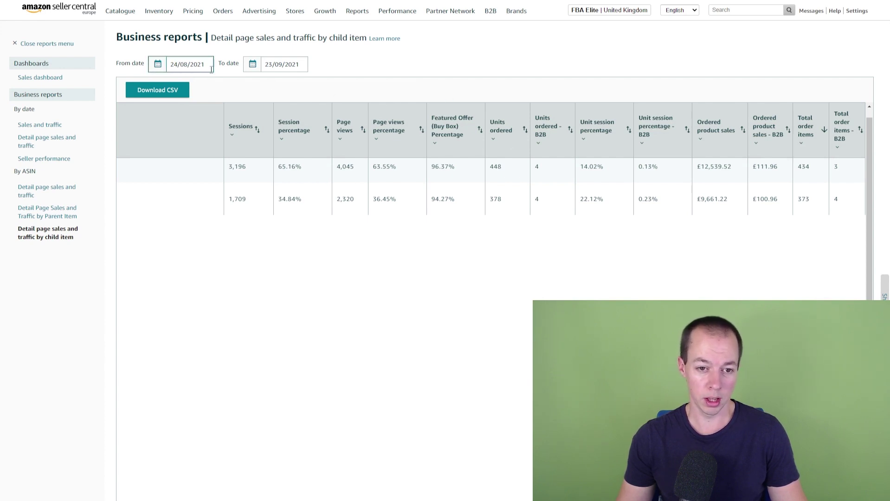
{"action": "left_click", "coordinate": [269, 69]}
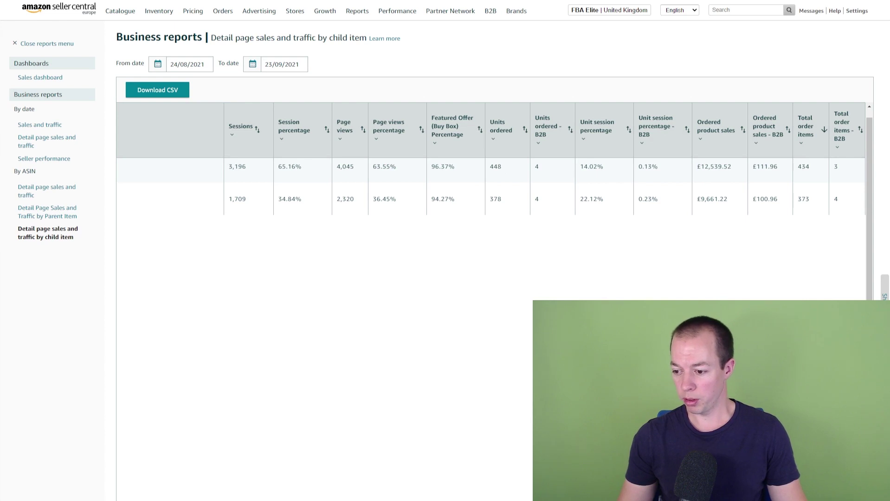
{"action": "key", "text": "alt+Tab"}
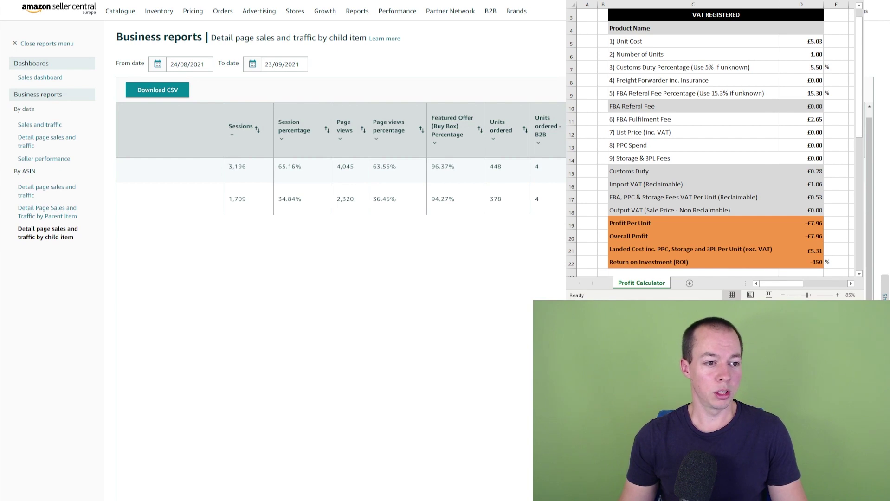
Enter 448 as the calculator's Number of Units, then move down to the Freight Forwarder value
{"action": "left_click", "coordinate": [801, 54]}
{"action": "left_click", "coordinate": [800, 42]}
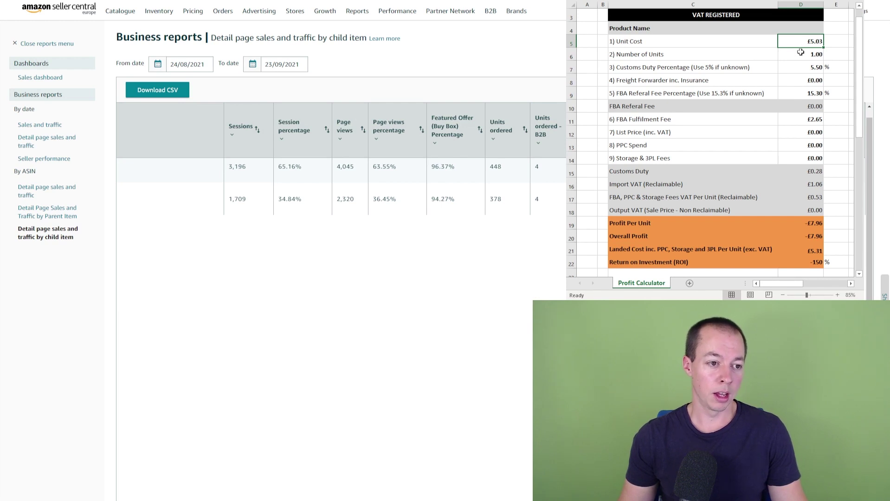
{"action": "left_click", "coordinate": [803, 54]}
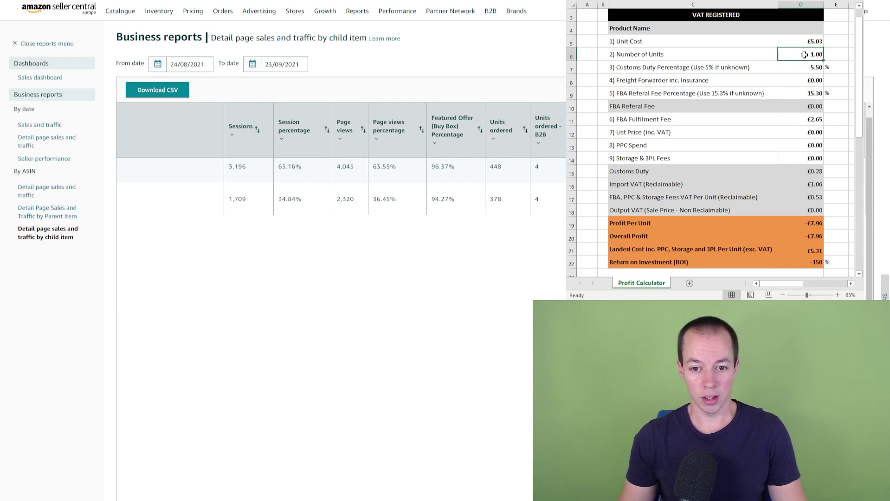
{"action": "type", "text": "448"}
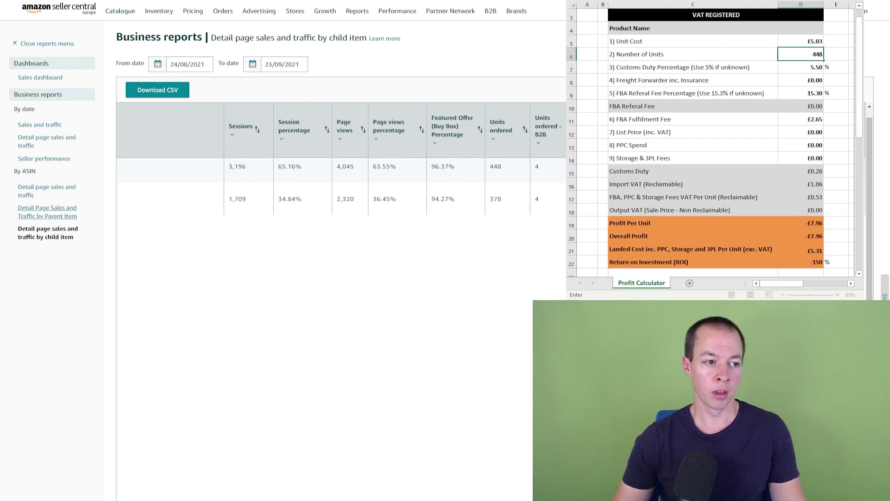
{"action": "key", "text": "Tab"}
{"action": "key", "text": "Down"}
{"action": "left_click", "coordinate": [800, 67]}
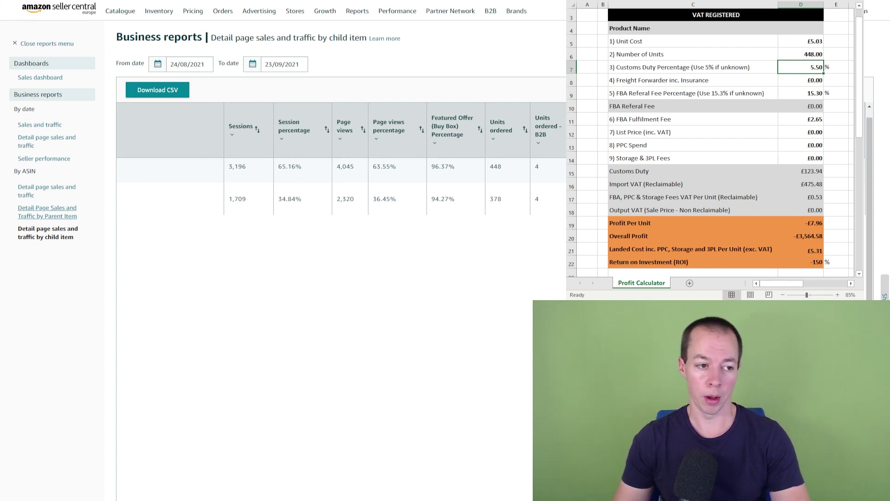
{"action": "left_click", "coordinate": [801, 80]}
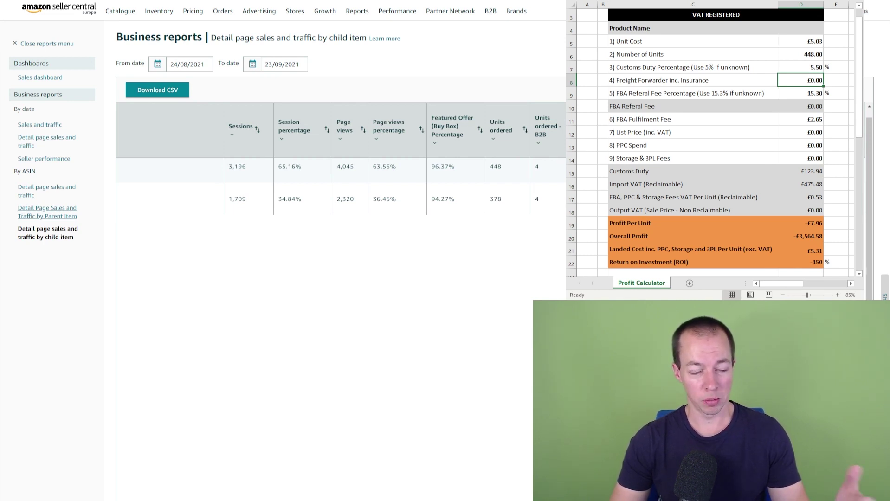
Enter £900 as the Freight Forwarder inc. Insurance cost in D8
{"action": "type", "text": "900"}
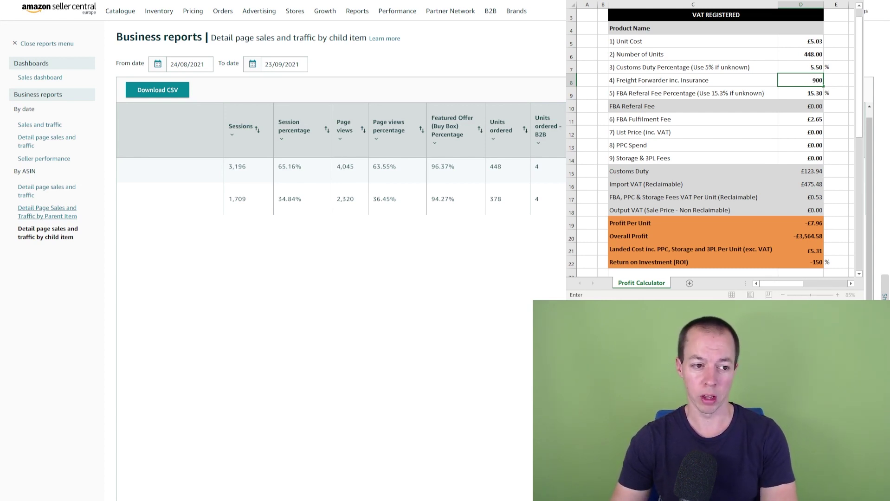
{"action": "key", "text": "Return"}
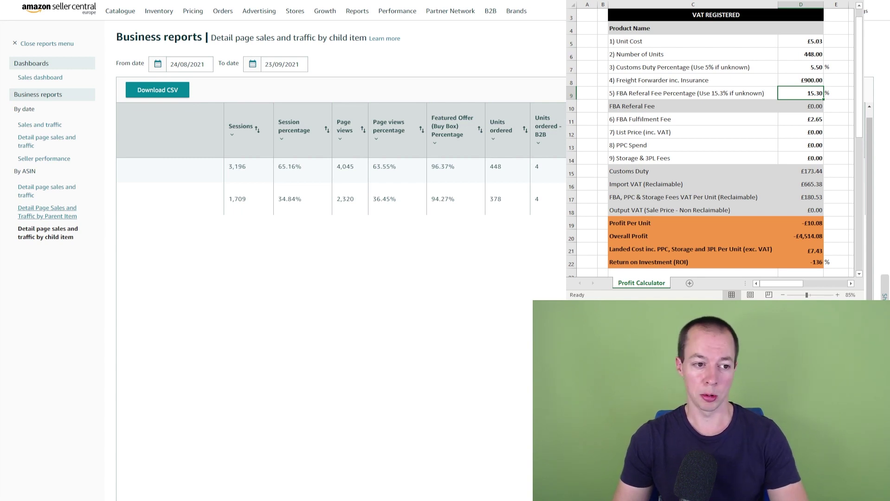
Review the fee cells, then enter a £27.99 List Price inc. VAT in D12
{"action": "left_click", "coordinate": [801, 106]}
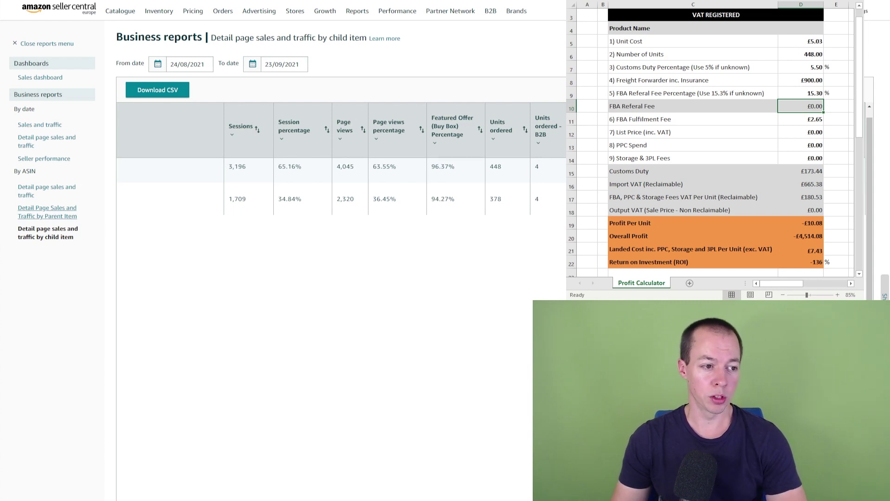
{"action": "left_click", "coordinate": [801, 119]}
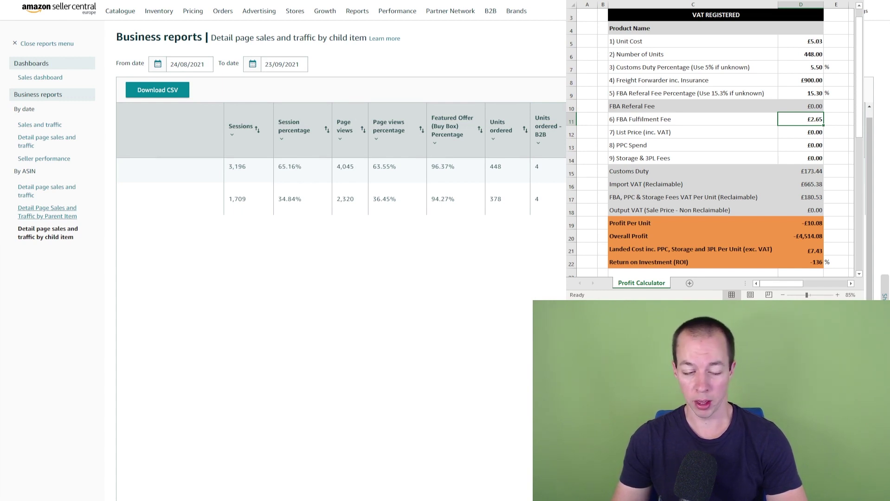
{"action": "left_click", "coordinate": [801, 132]}
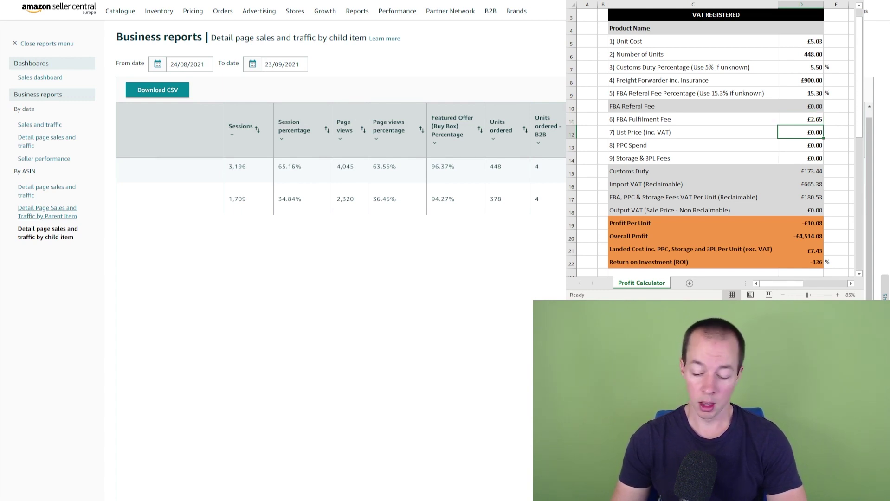
{"action": "type", "text": "27"}
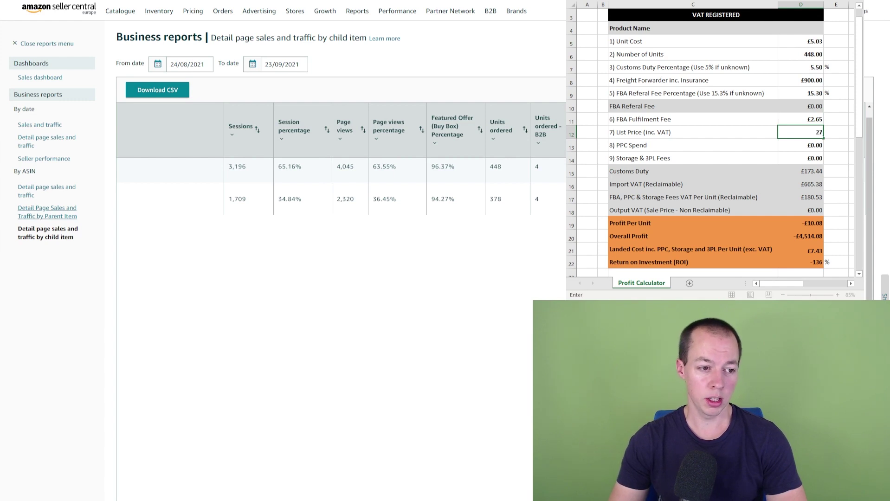
{"action": "type", "text": ".99"}
{"action": "key", "text": "Return"}
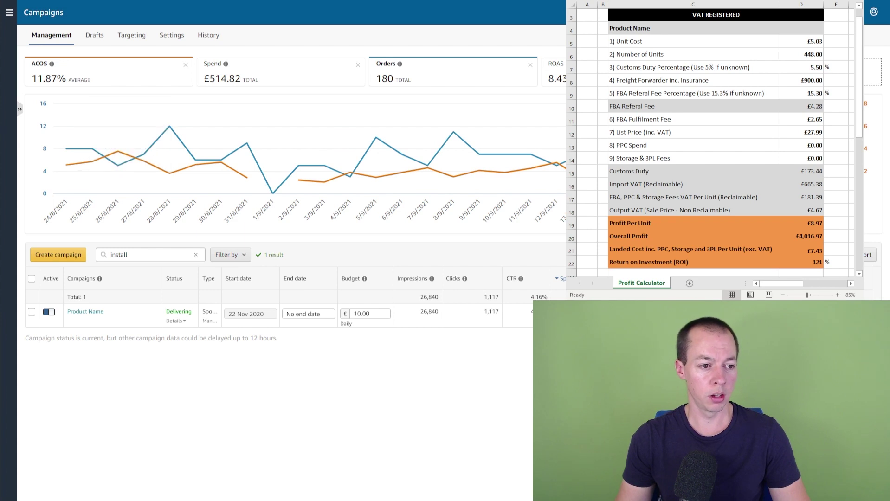
Enter £514.82 as the PPC Spend in cell D13
{"action": "left_click", "coordinate": [796, 147]}
{"action": "type", "text": "514"}
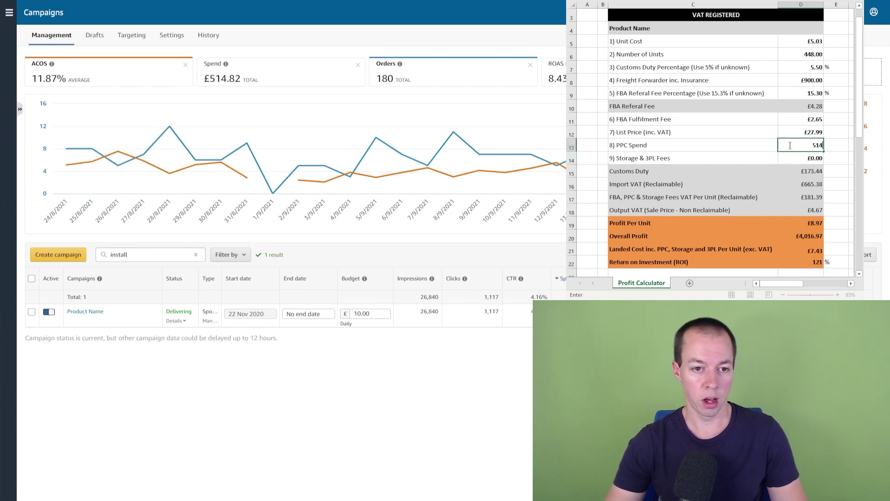
{"action": "type", "text": ".82"}
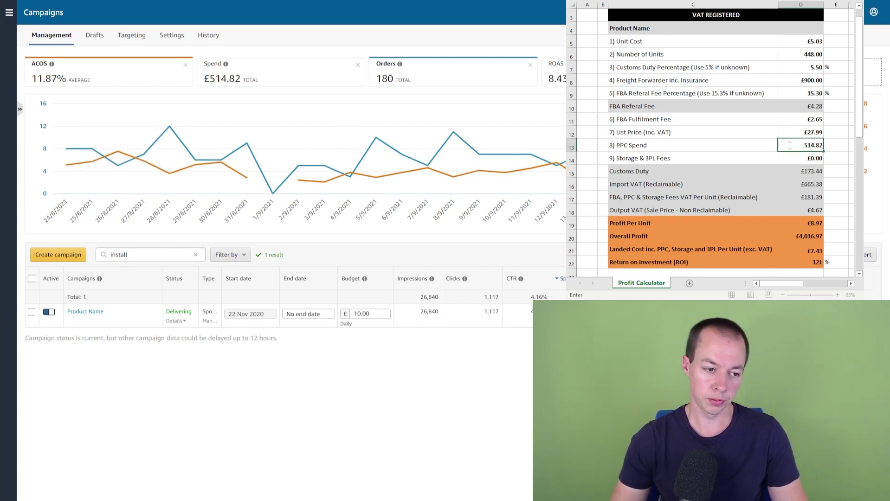
{"action": "key", "text": "Return"}
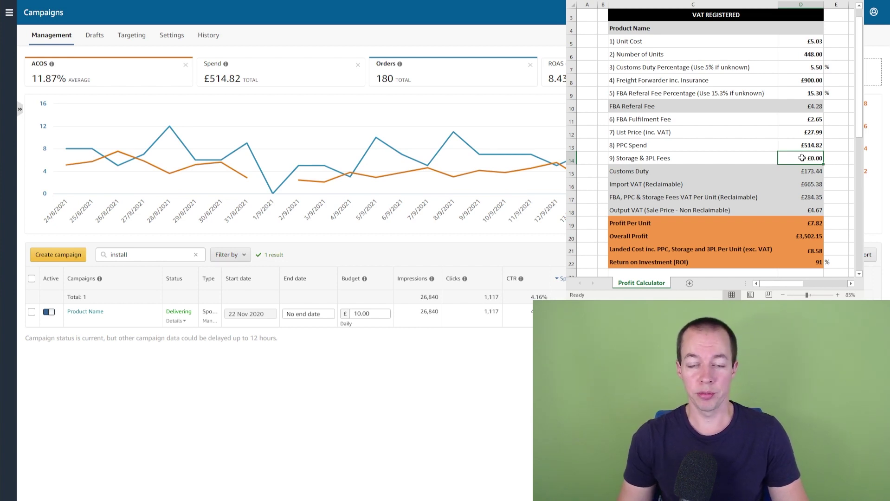
Enter £200 in cell D14 for Storage & 3PL Fees, then move the selection on
{"action": "mouse_move", "coordinate": [247, 143]}
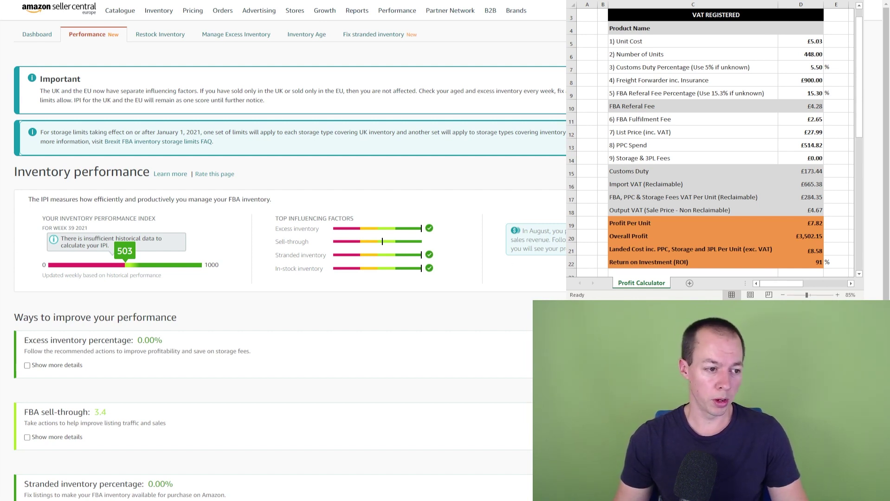
{"action": "left_click", "coordinate": [801, 159]}
{"action": "type", "text": "200"}
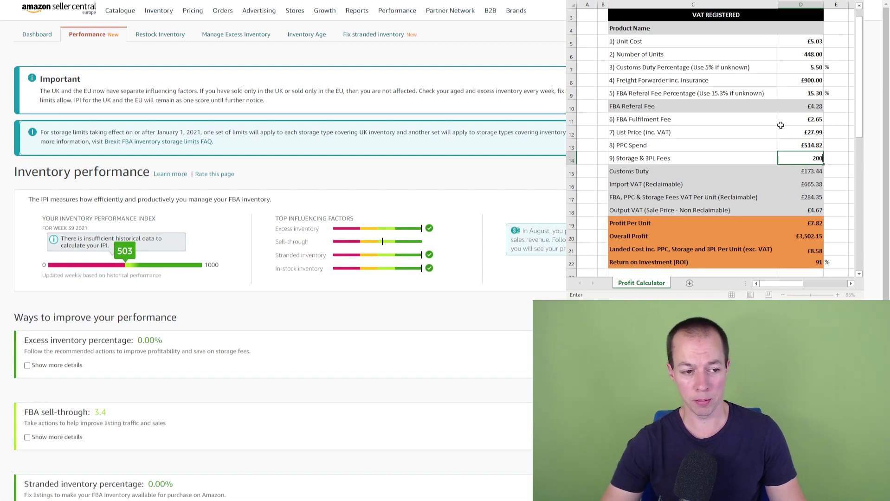
{"action": "key", "text": "Tab"}
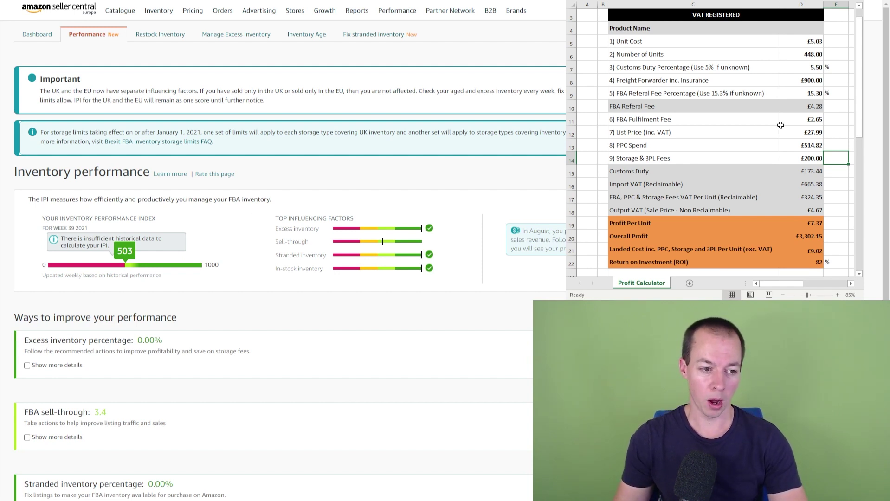
{"action": "key", "text": "Down"}
{"action": "key", "text": "Left"}
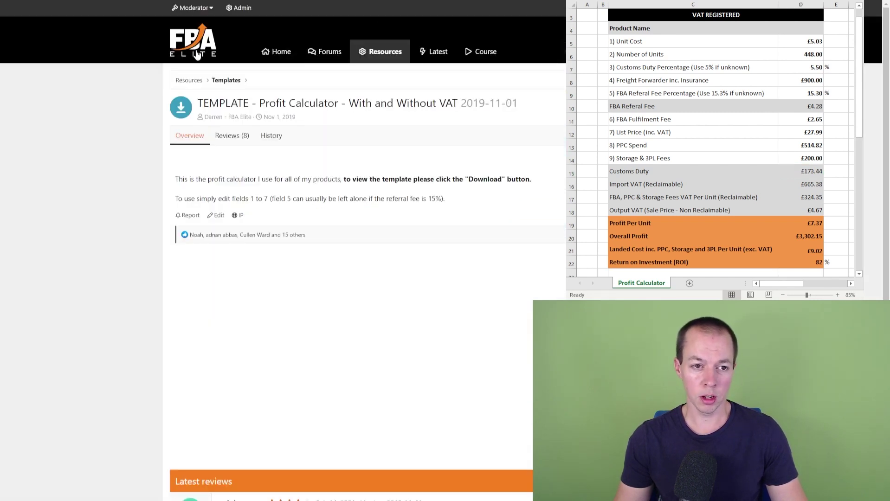
Go to the FBA Elite home page, open Resources and scroll through its templates and videos
{"action": "left_click", "coordinate": [188, 45]}
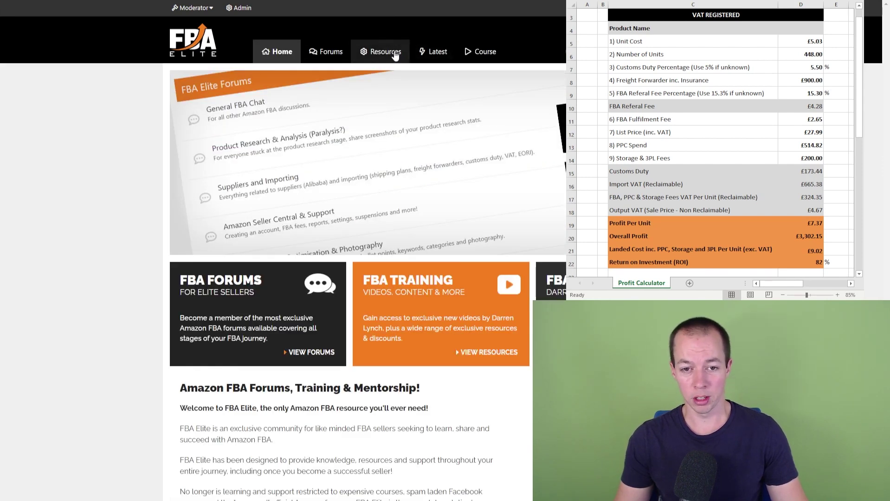
{"action": "left_click", "coordinate": [395, 54]}
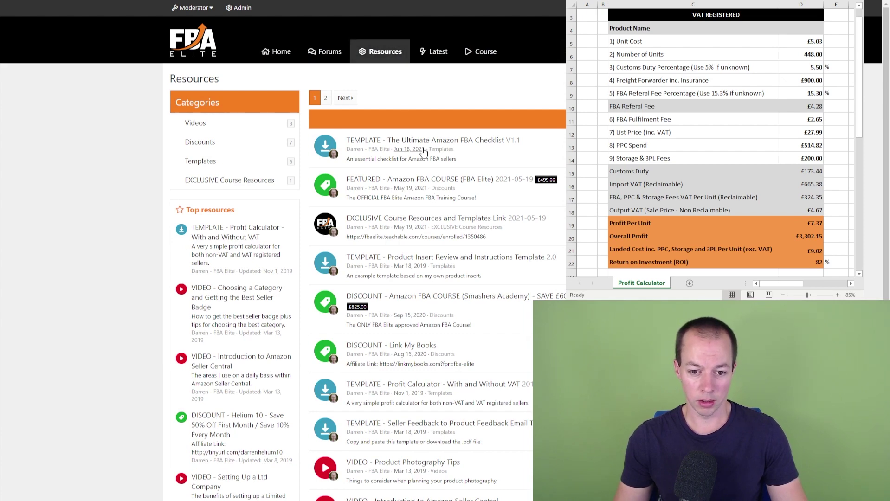
{"action": "scroll", "coordinate": [420, 223], "scroll_direction": "down", "scroll_amount": 2}
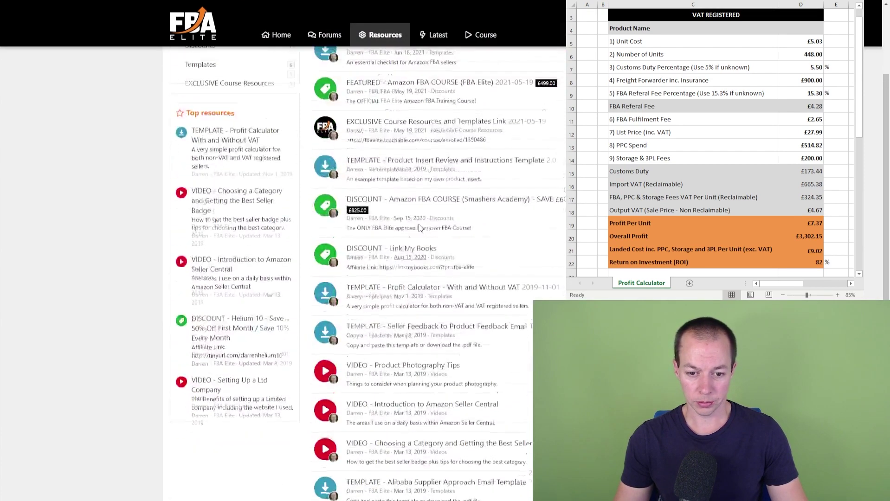
{"action": "scroll", "coordinate": [420, 227], "scroll_direction": "down", "scroll_amount": 2}
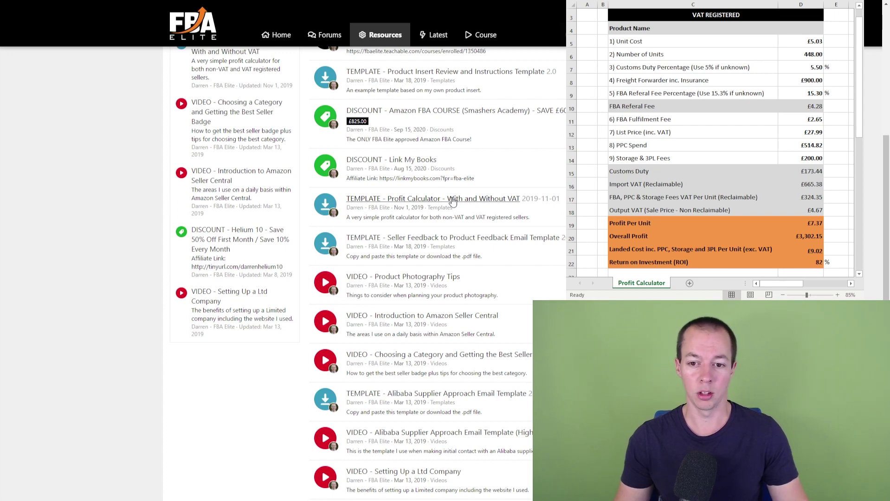
{"action": "scroll", "coordinate": [474, 210], "scroll_direction": "up", "scroll_amount": 5}
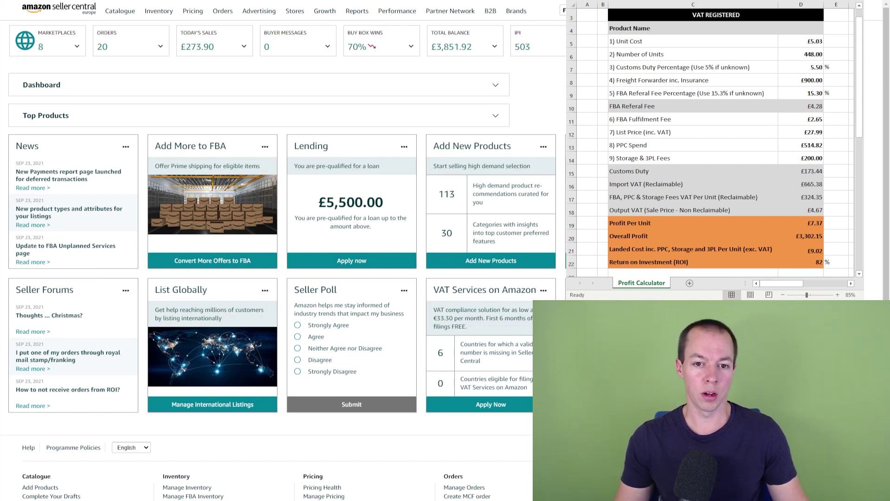
Switch to the Campaigns Management tab showing £514.82 spend and 11.87% ACOS
{"action": "key", "text": "ctrl+Tab"}
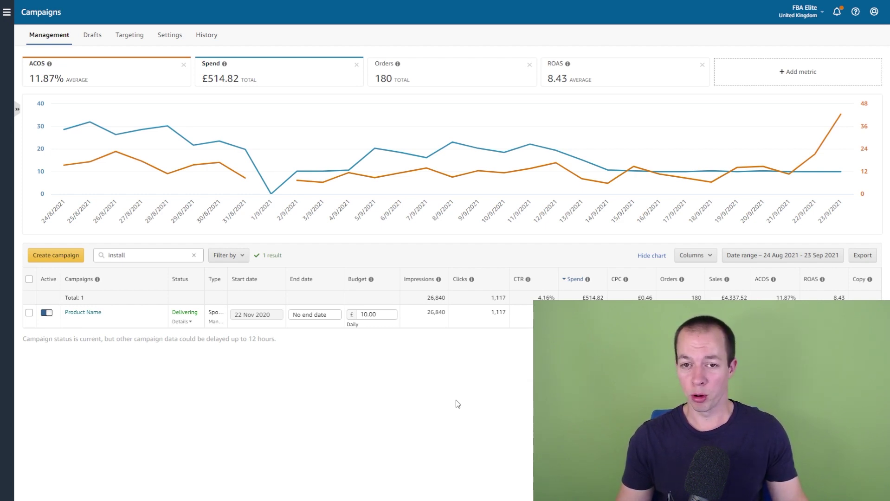
Switch browser tabs to the FBA Elite Forums page
{"action": "mouse_move", "coordinate": [116, 134]}
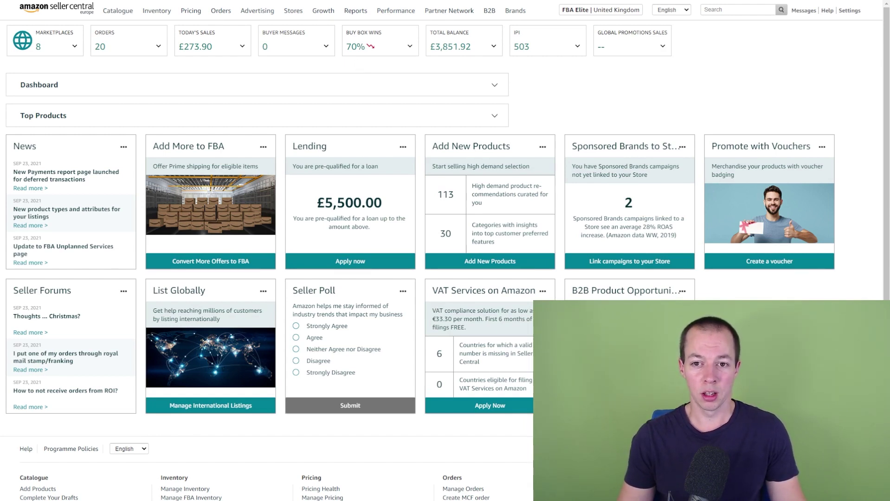
{"action": "key", "text": "ctrl+Tab"}
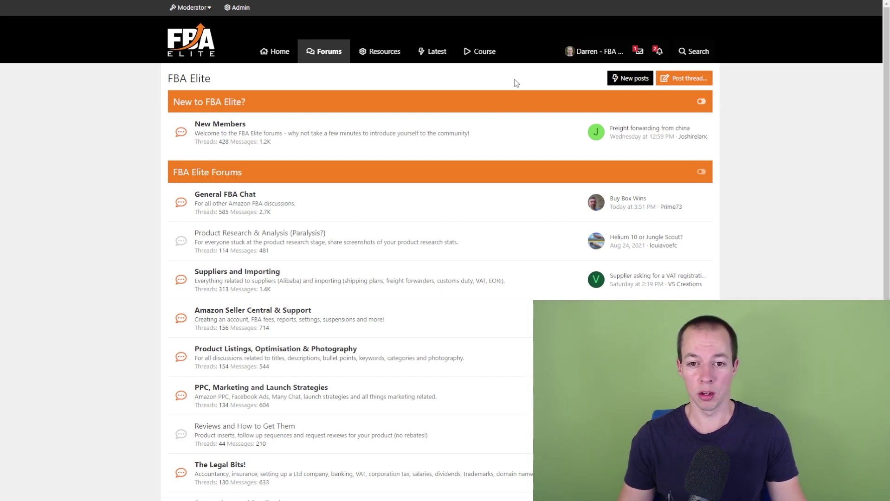
Open the FBA Elite Course page and scroll through the £499 course offer
{"action": "left_click", "coordinate": [479, 54]}
{"action": "scroll", "coordinate": [822, 198], "scroll_direction": "down", "scroll_amount": 3}
{"action": "scroll", "coordinate": [819, 213], "scroll_direction": "down", "scroll_amount": 15}
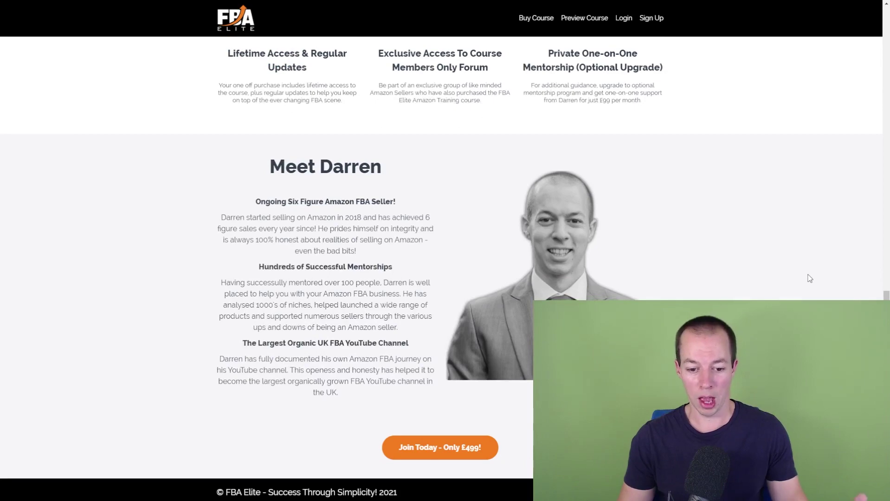
{"action": "scroll", "coordinate": [813, 278], "scroll_direction": "up", "scroll_amount": 12}
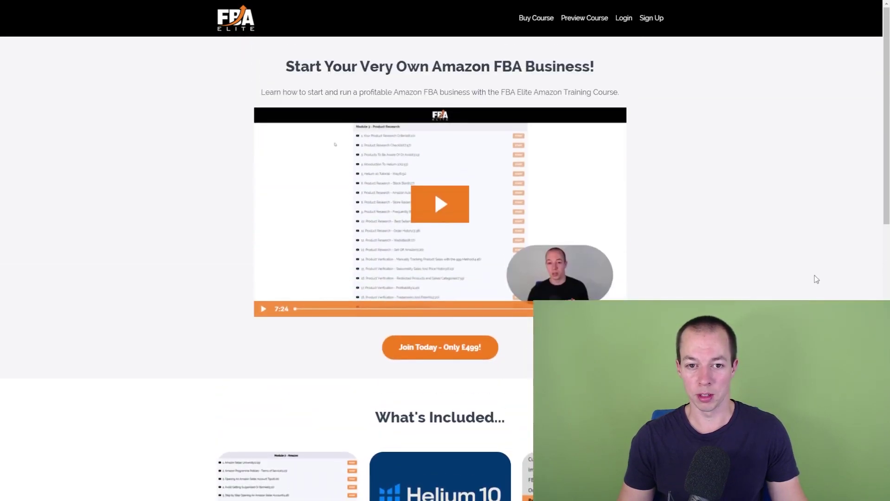